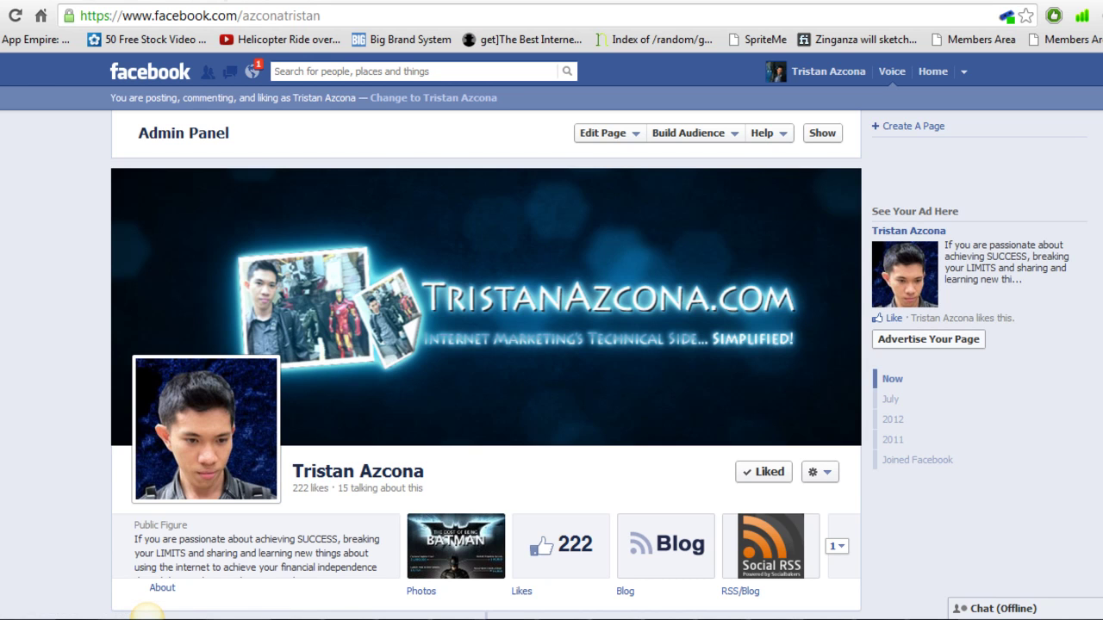
Search Facebook for "futu" and open the files of the Futuristic Marketing Official Discussion Group
{"action": "left_click", "coordinate": [307, 72]}
{"action": "type", "text": "futu"}
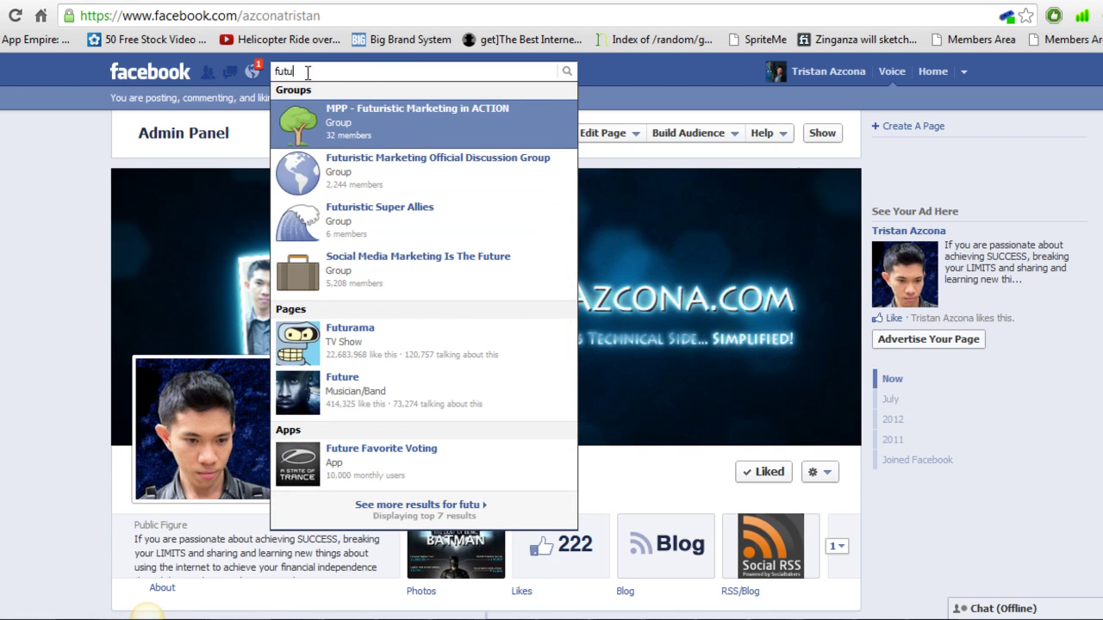
{"action": "left_click", "coordinate": [401, 164]}
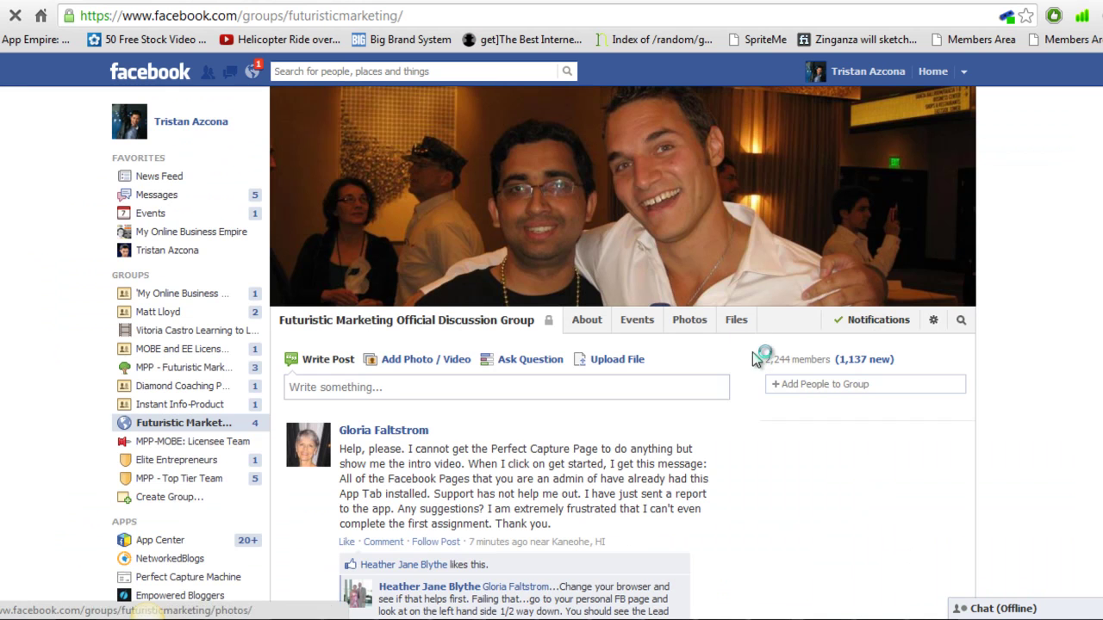
{"action": "left_click", "coordinate": [735, 320]}
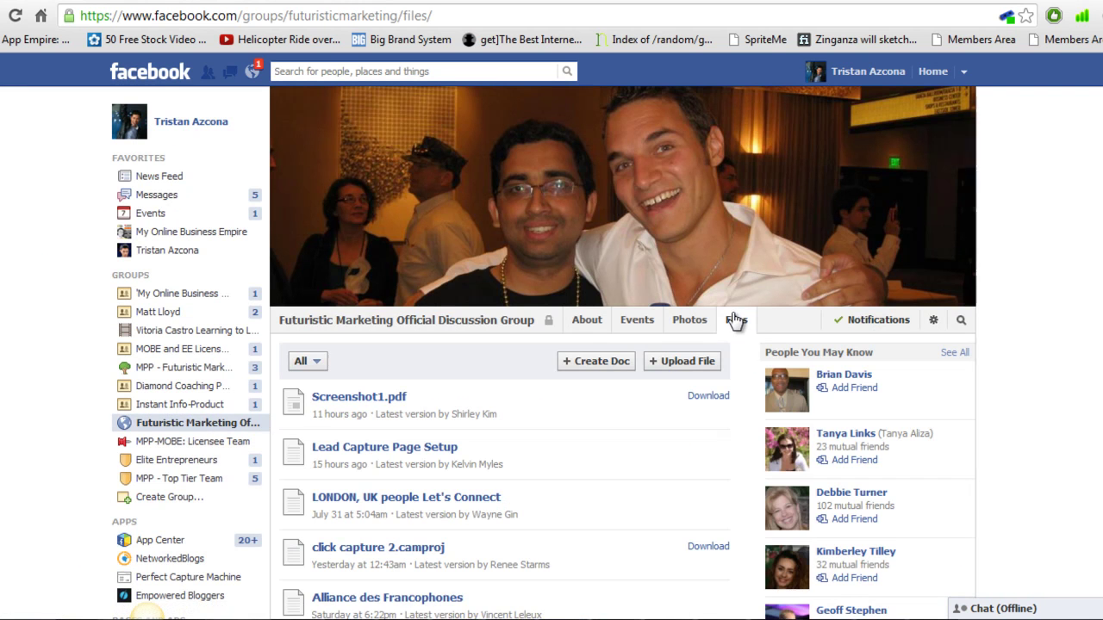
Find and open the Perfect Capture Page Machine Autoresponder Fixes document among the group's files
{"action": "scroll", "coordinate": [148, 614], "scroll_direction": "down", "scroll_amount": 3}
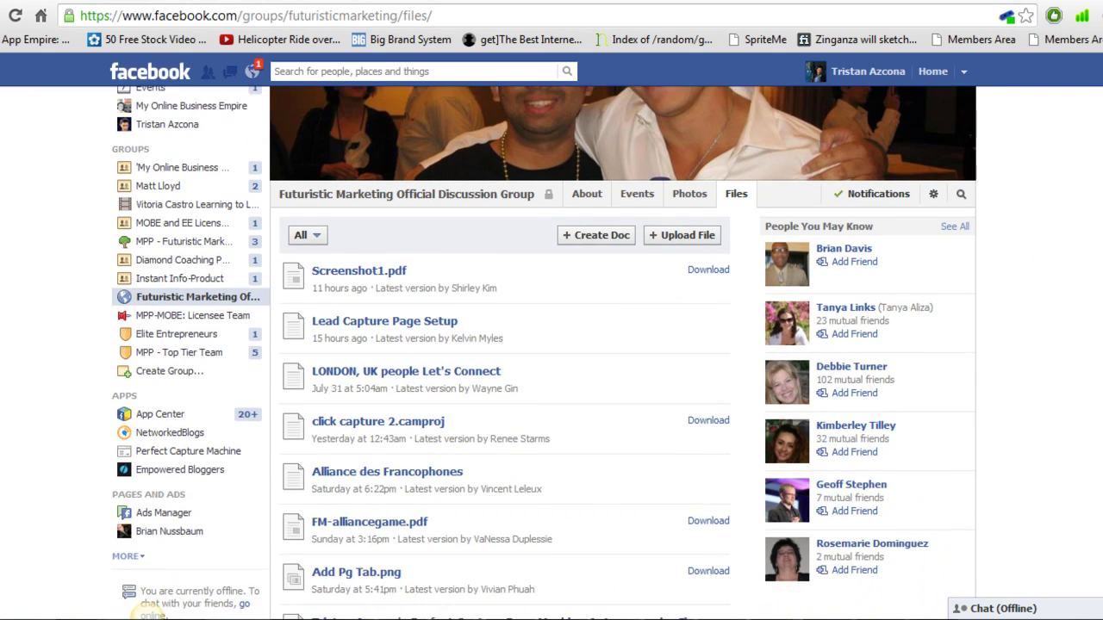
{"action": "scroll", "coordinate": [544, 354], "scroll_direction": "down", "scroll_amount": 1}
{"action": "scroll", "coordinate": [544, 353], "scroll_direction": "up", "scroll_amount": 3}
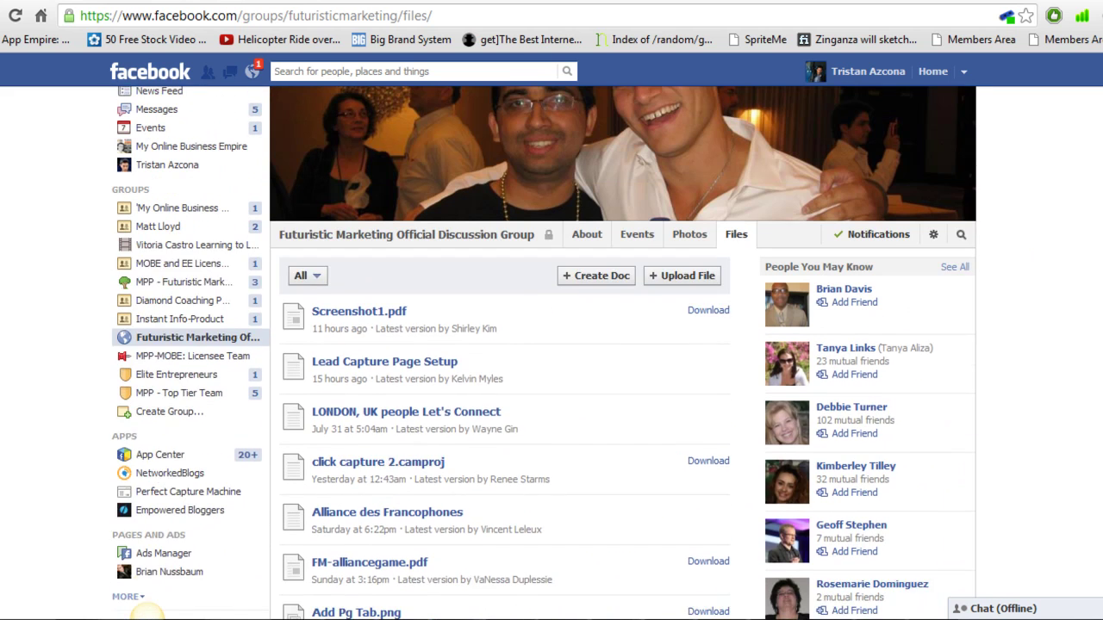
{"action": "left_click", "coordinate": [732, 268]}
{"action": "scroll", "coordinate": [549, 446], "scroll_direction": "down", "scroll_amount": 3}
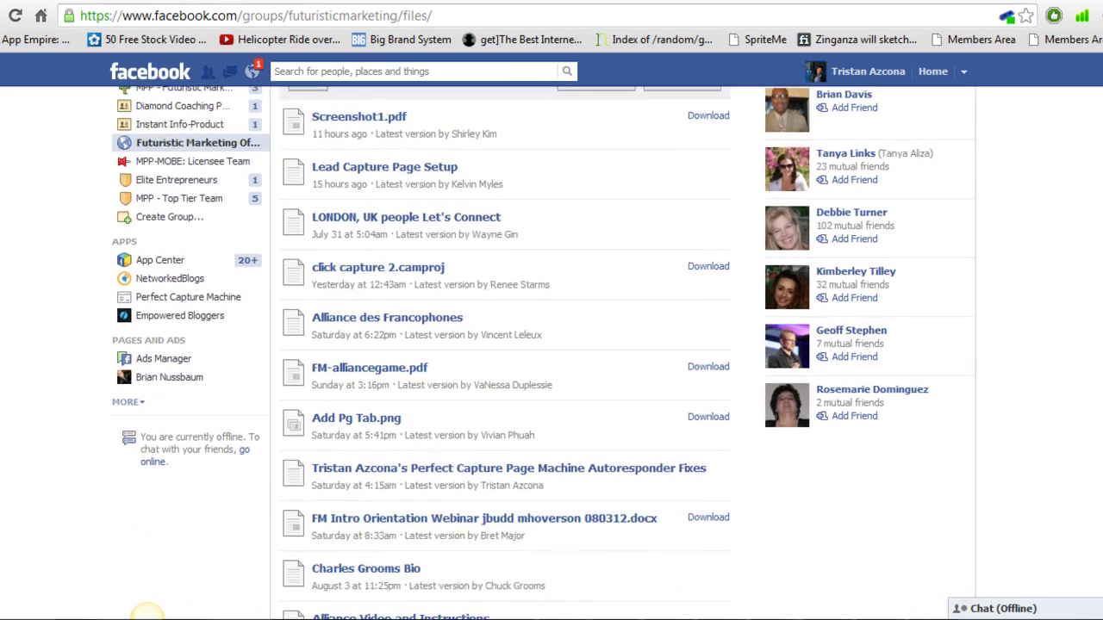
{"action": "left_click", "coordinate": [533, 472]}
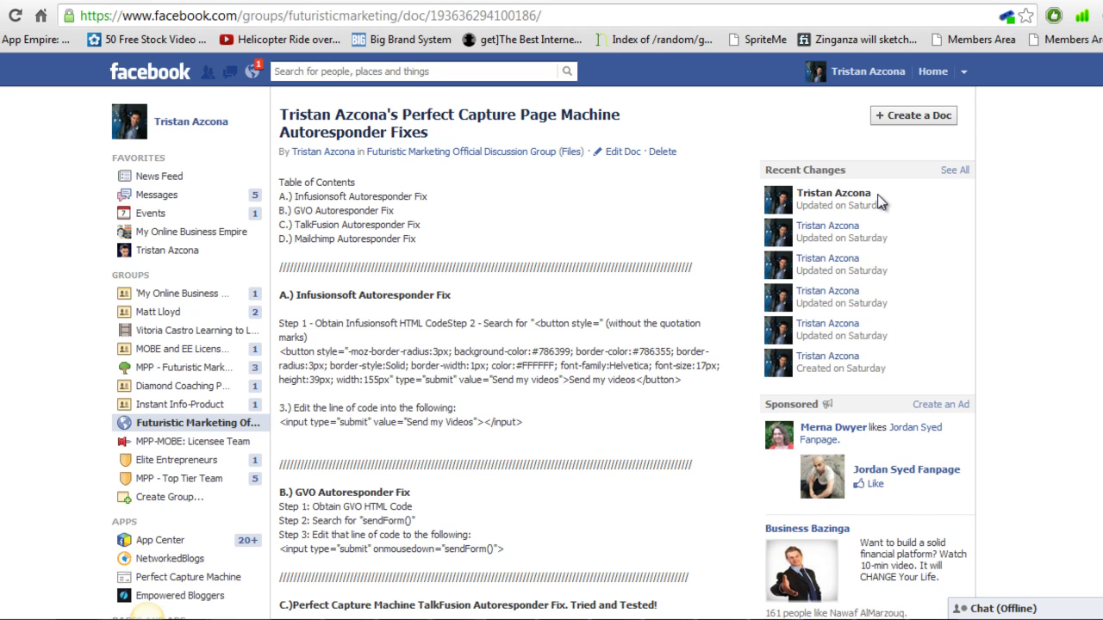
{"action": "scroll", "coordinate": [543, 353], "scroll_direction": "down", "scroll_amount": 1}
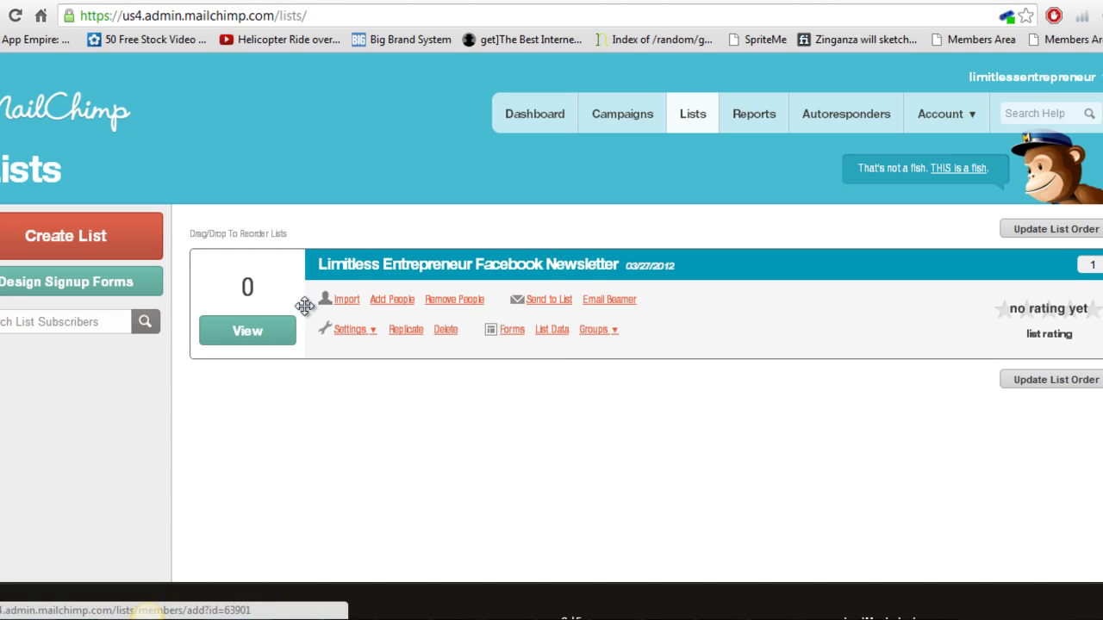
Switch to MailChimp and open the signup form builder for the Limitless Entrepreneur Facebook Newsletter list
{"action": "left_click", "coordinate": [509, 332]}
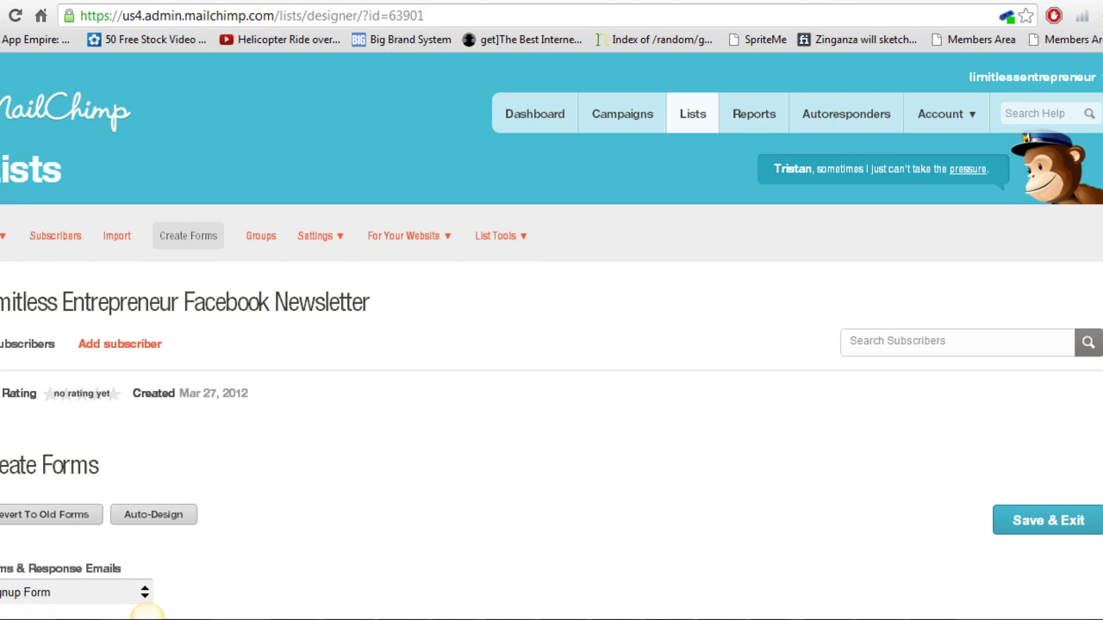
{"action": "scroll", "coordinate": [551, 336], "scroll_direction": "down", "scroll_amount": 4}
{"action": "scroll", "coordinate": [551, 336], "scroll_direction": "up", "scroll_amount": 2}
{"action": "scroll", "coordinate": [551, 336], "scroll_direction": "down", "scroll_amount": 4}
{"action": "scroll", "coordinate": [552, 336], "scroll_direction": "up", "scroll_amount": 2}
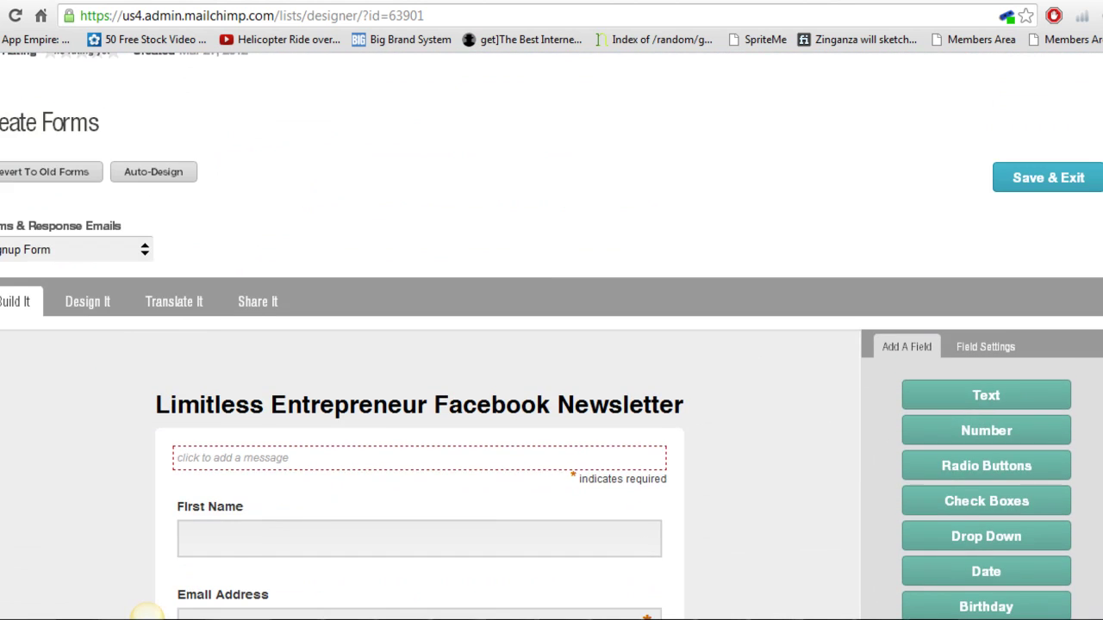
{"action": "scroll", "coordinate": [551, 336], "scroll_direction": "down", "scroll_amount": 2}
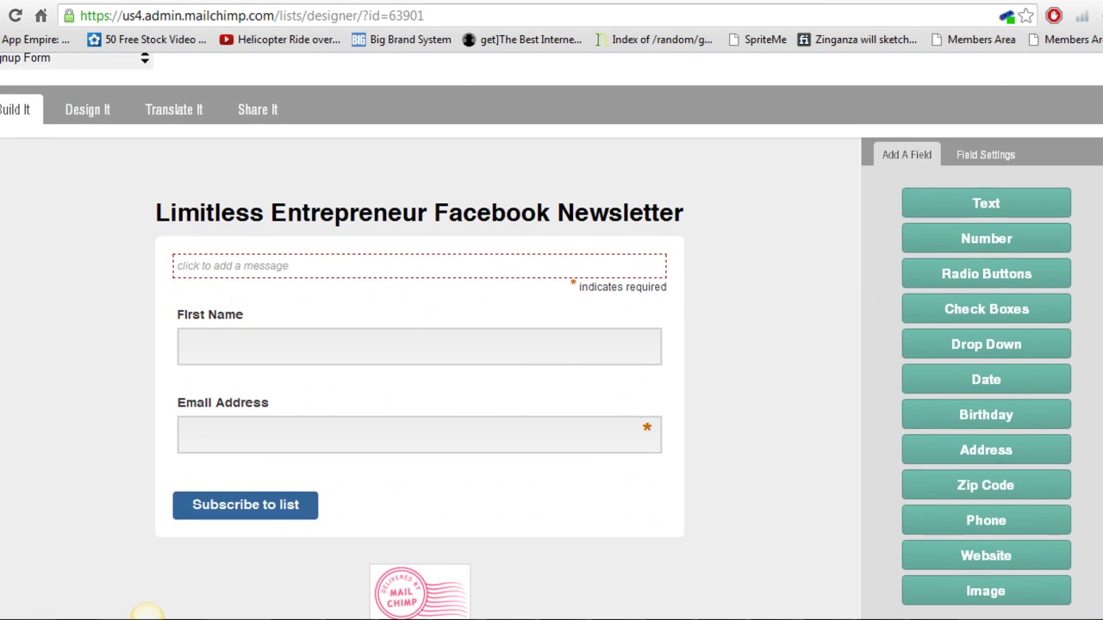
Select the signup form's First Name field and look over its settings and the form layout
{"action": "left_click", "coordinate": [496, 355]}
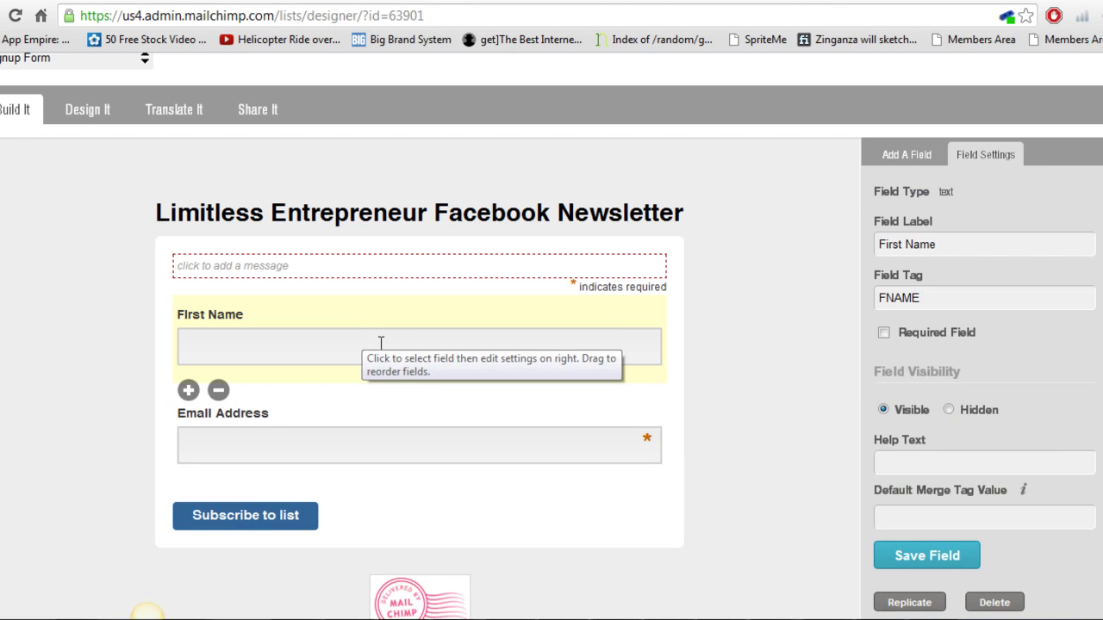
{"action": "left_click_drag", "start_coordinate": [407, 314], "coordinate": [408, 308]}
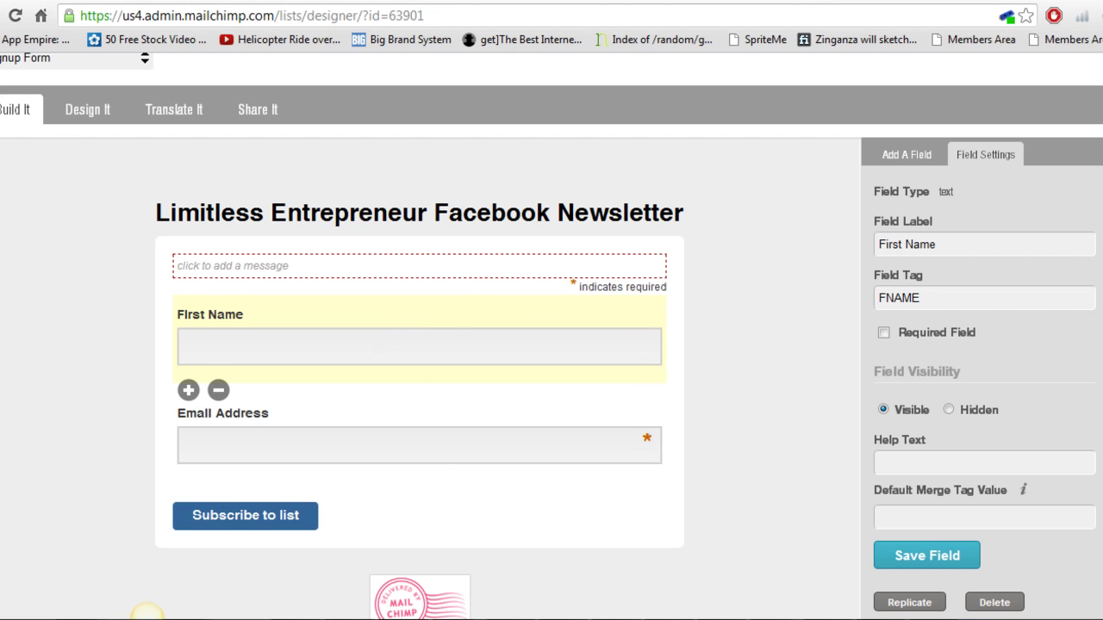
{"action": "scroll", "coordinate": [148, 618], "scroll_direction": "down", "scroll_amount": 1}
{"action": "scroll", "coordinate": [147, 618], "scroll_direction": "up", "scroll_amount": 2}
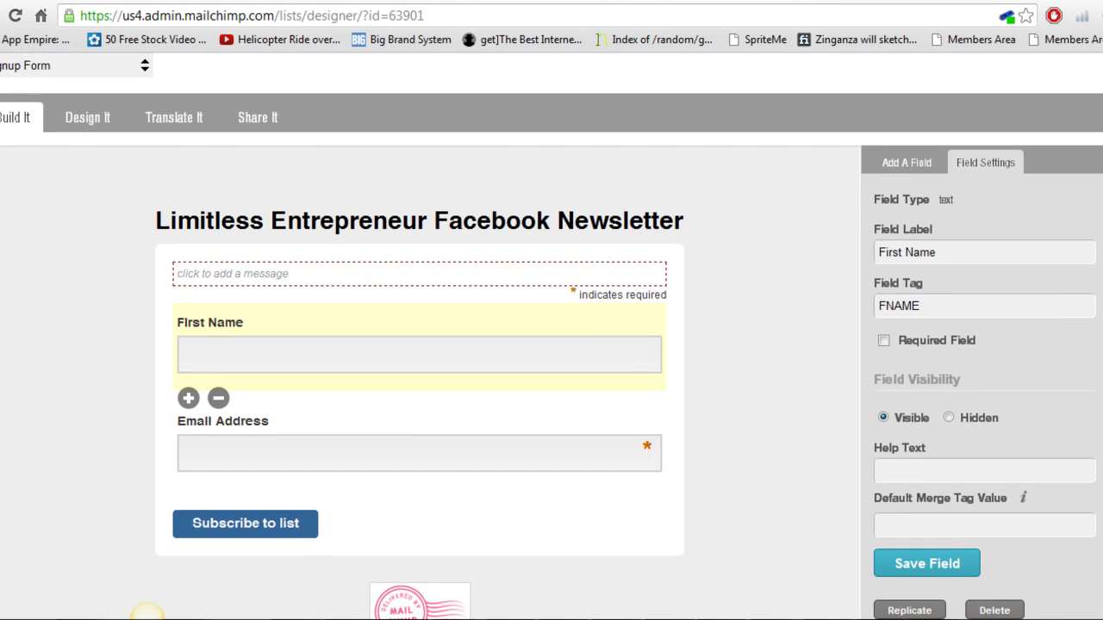
{"action": "scroll", "coordinate": [148, 613], "scroll_direction": "down", "scroll_amount": 2}
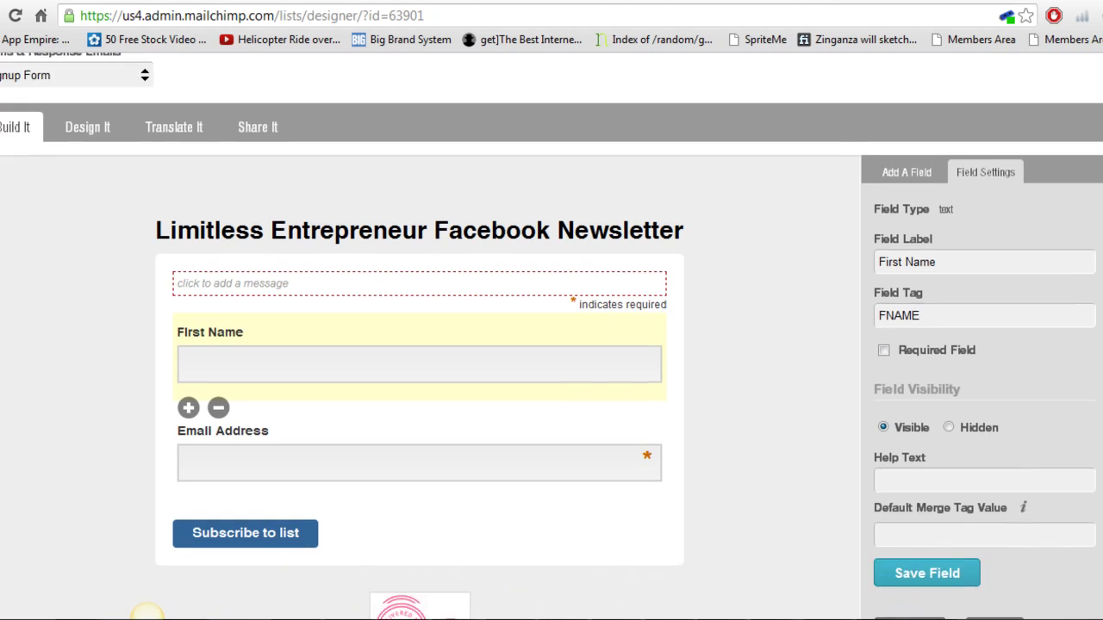
{"action": "scroll", "coordinate": [147, 613], "scroll_direction": "down", "scroll_amount": 5}
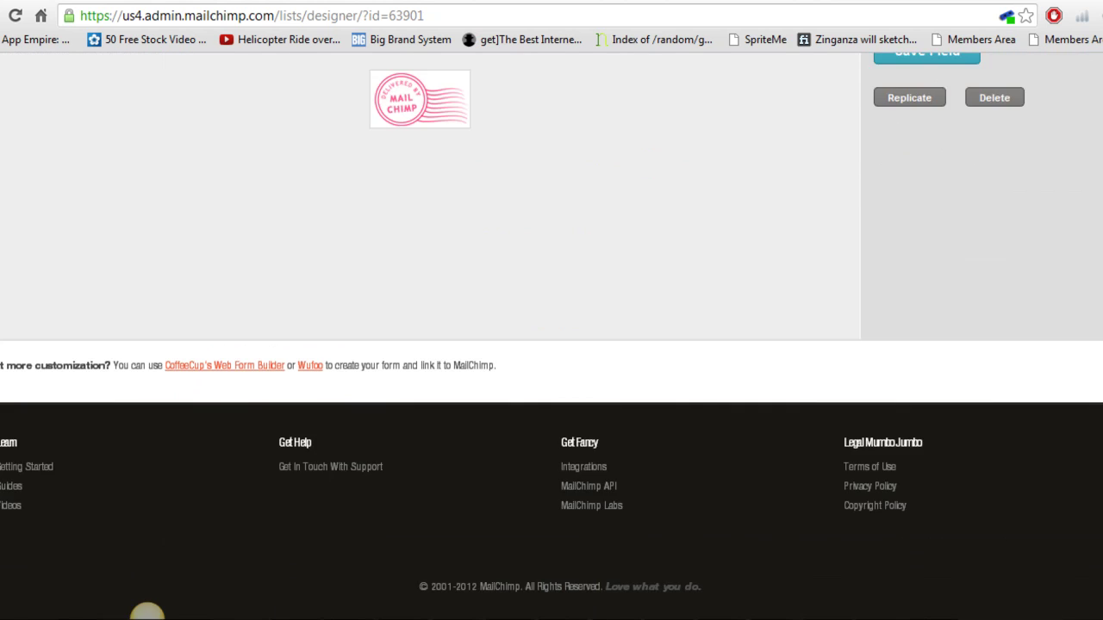
{"action": "scroll", "coordinate": [148, 613], "scroll_direction": "up", "scroll_amount": 8}
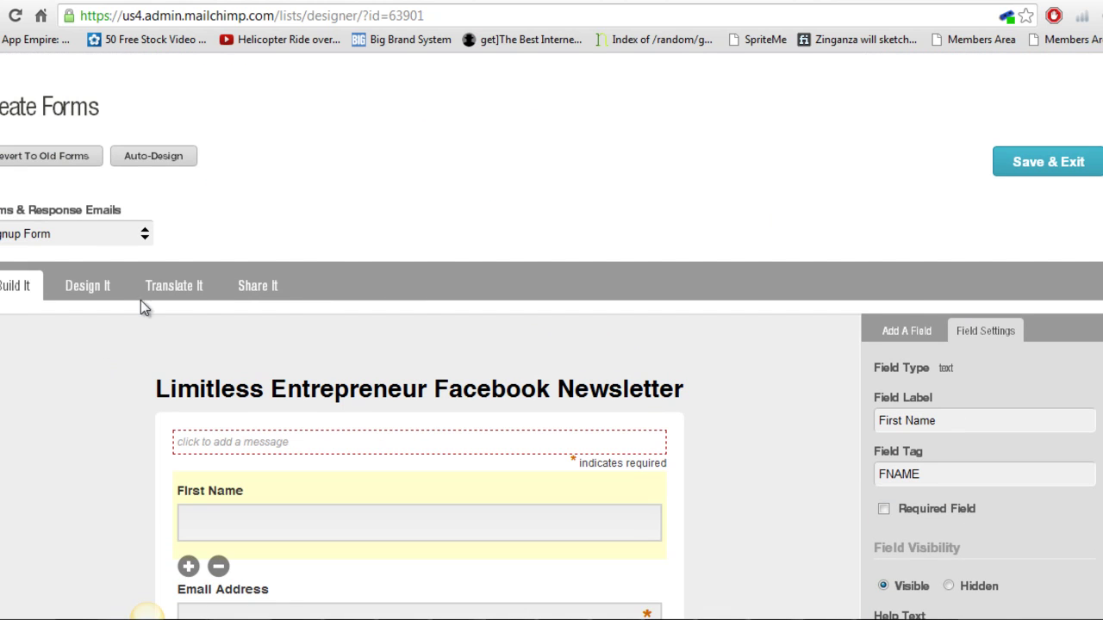
Show the signup form's sharing options and open the HTML code creator for a small subscribe form separately
{"action": "left_click", "coordinate": [252, 293]}
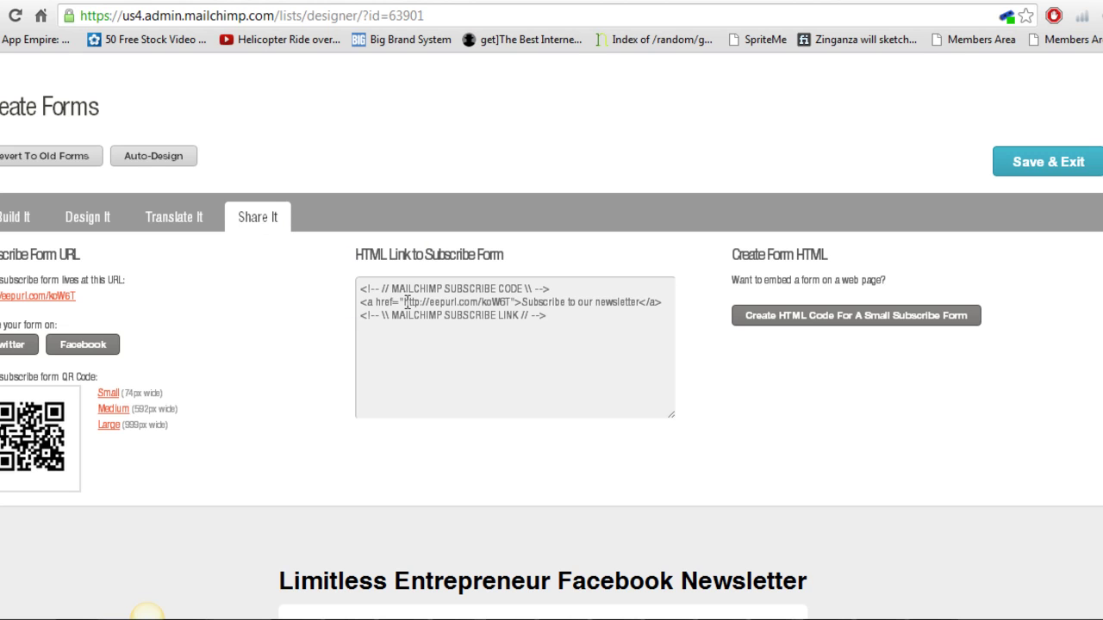
{"action": "right_click", "coordinate": [786, 320]}
{"action": "left_click", "coordinate": [814, 338]}
{"action": "left_click", "coordinate": [864, 3]}
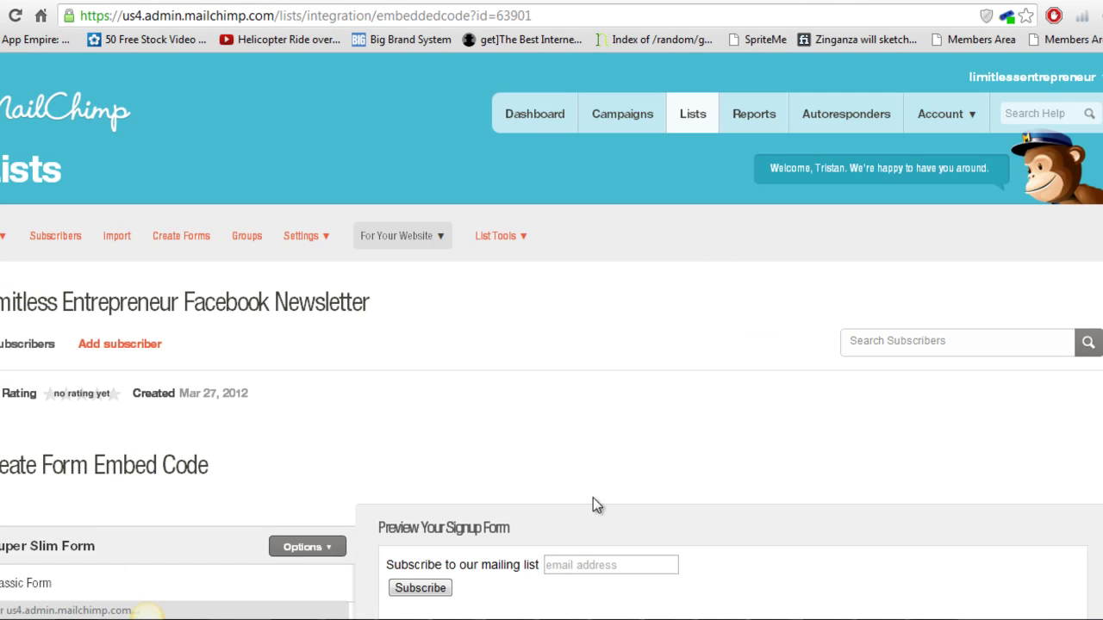
Examine the Super Slim Form's preview and embed code
{"action": "scroll", "coordinate": [1061, 330], "scroll_direction": "down", "scroll_amount": 3}
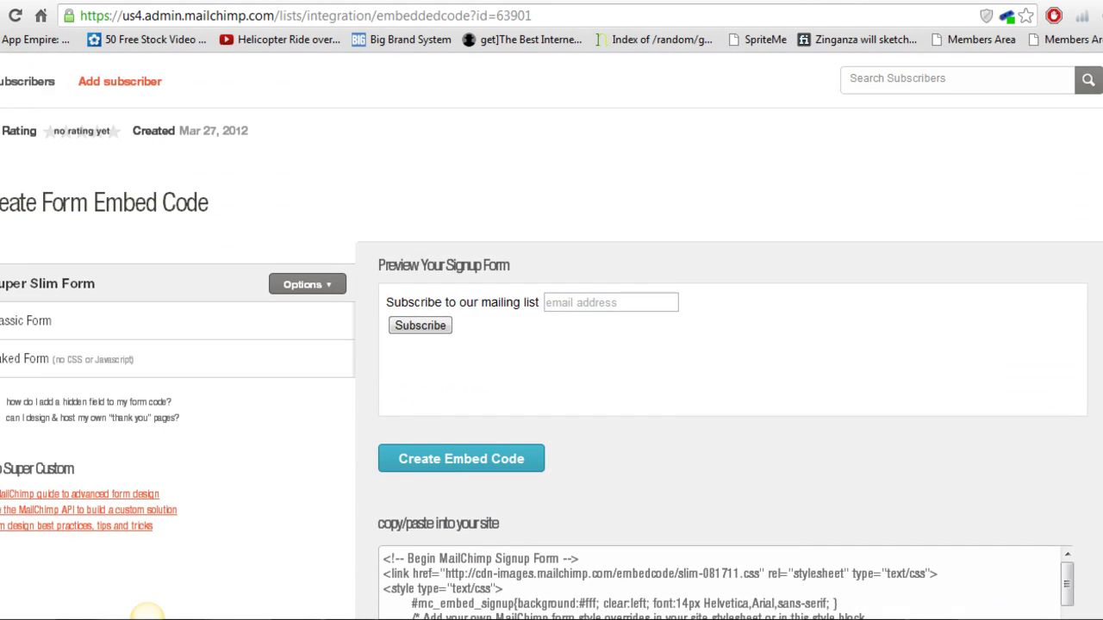
{"action": "scroll", "coordinate": [1026, 399], "scroll_direction": "down", "scroll_amount": 3}
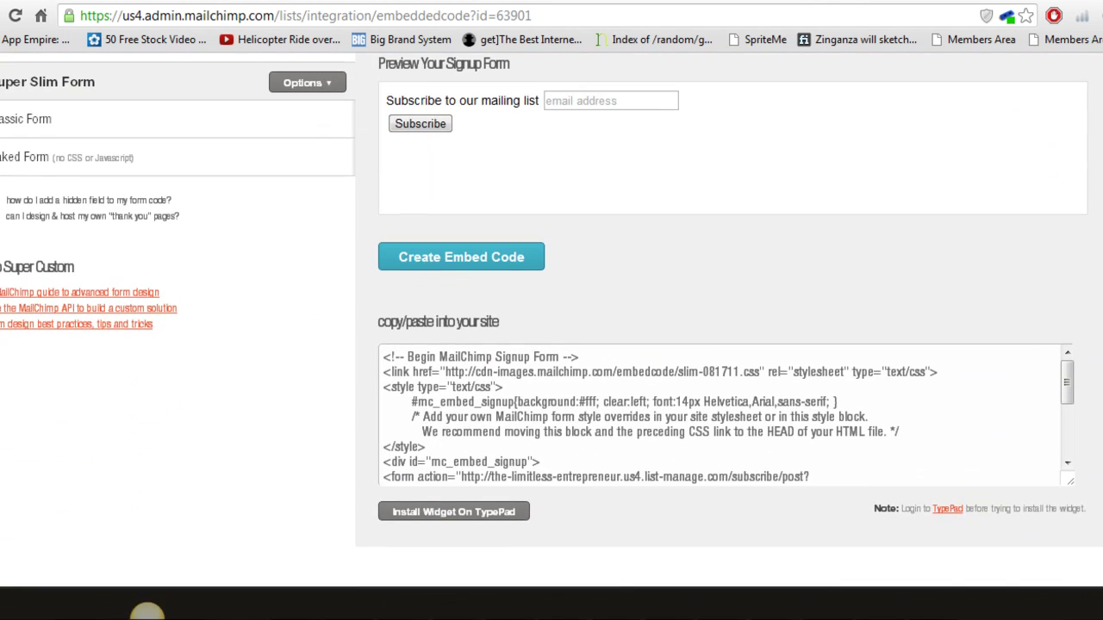
{"action": "left_click_drag", "start_coordinate": [1067, 386], "coordinate": [1086, 357]}
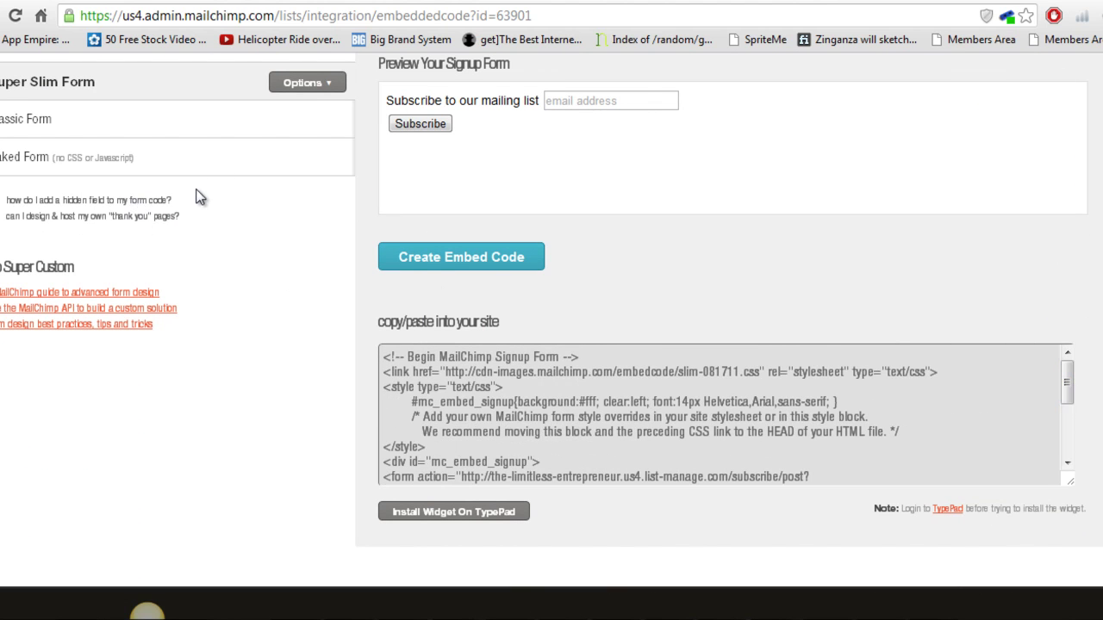
Compare the Classic Form and Naked Form versions, and examine the Naked Form's embed code through to its end
{"action": "left_click", "coordinate": [331, 84]}
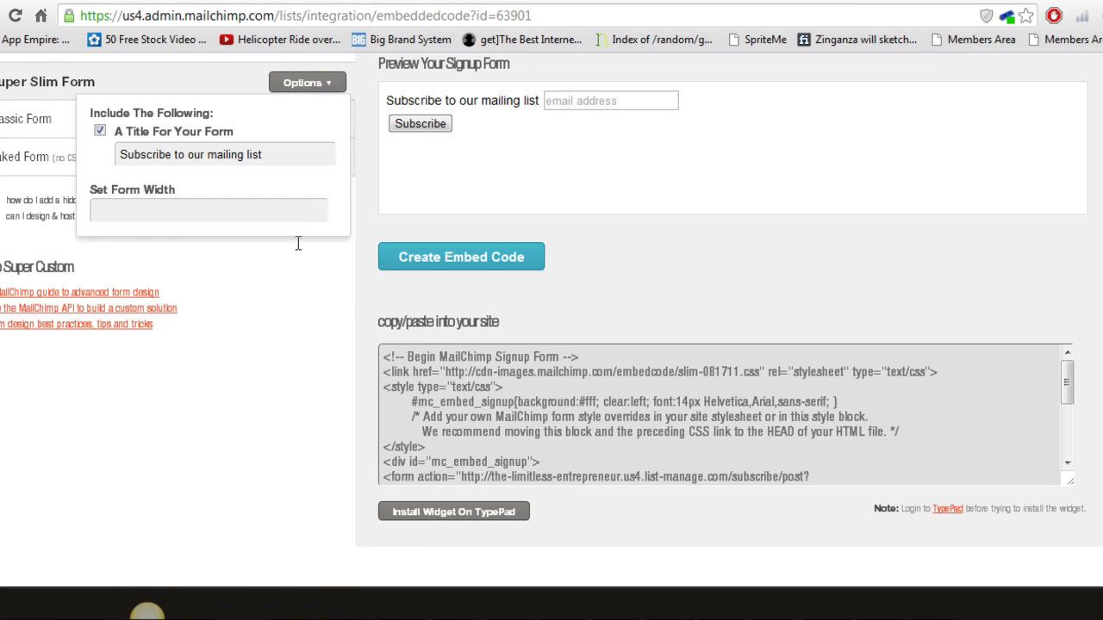
{"action": "left_click", "coordinate": [264, 135]}
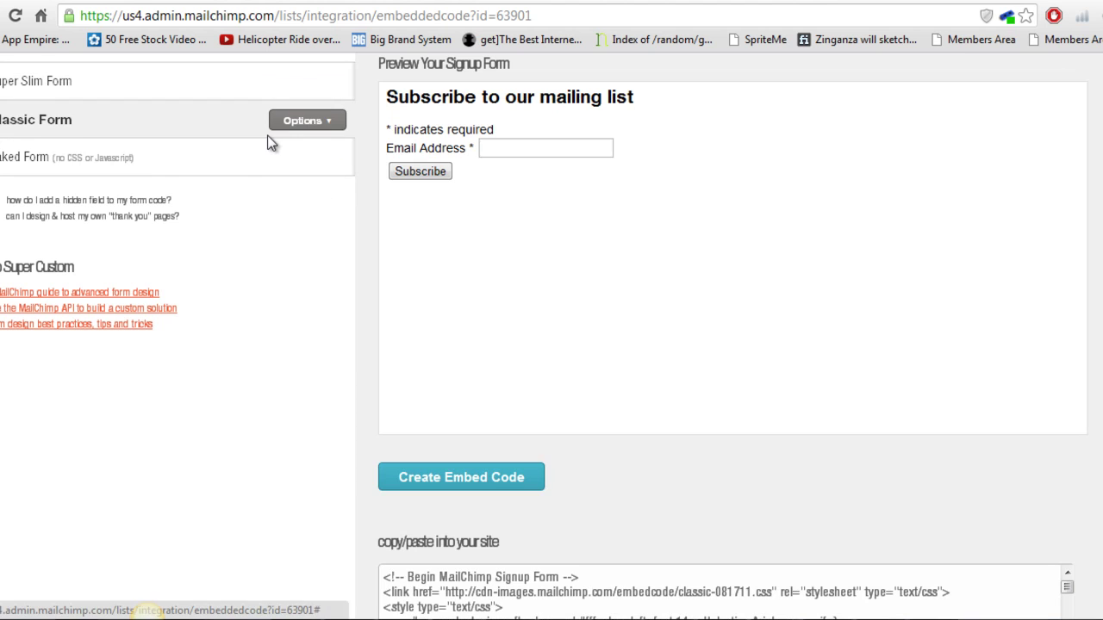
{"action": "left_click", "coordinate": [248, 157]}
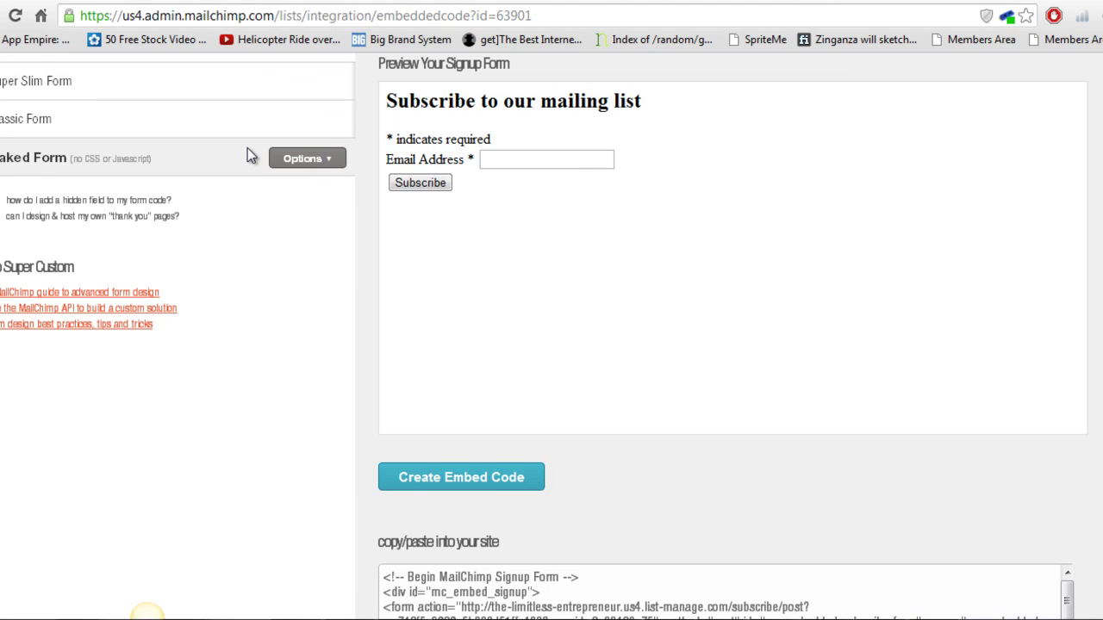
{"action": "scroll", "coordinate": [542, 559], "scroll_direction": "down", "scroll_amount": 3}
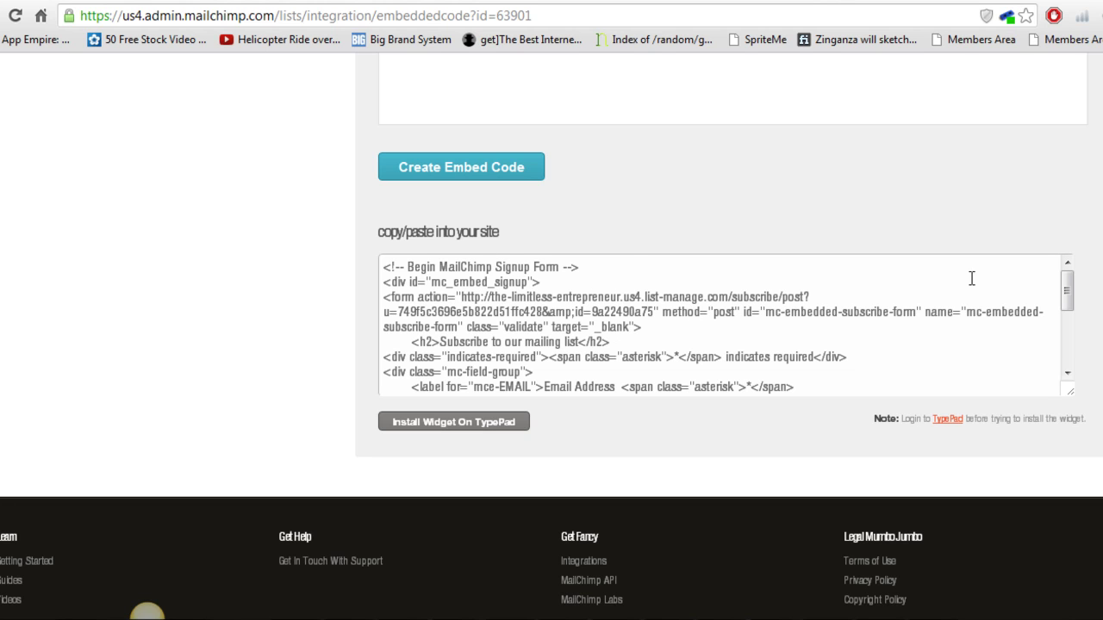
{"action": "left_click_drag", "start_coordinate": [1067, 291], "coordinate": [1079, 358]}
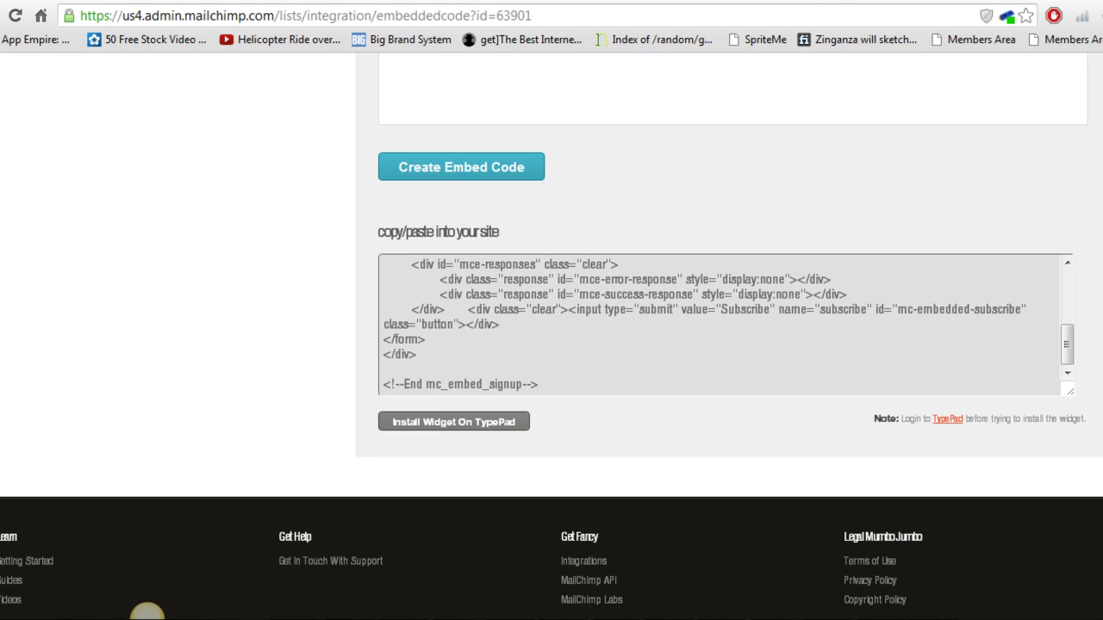
{"action": "scroll", "coordinate": [435, 465], "scroll_direction": "up", "scroll_amount": 6}
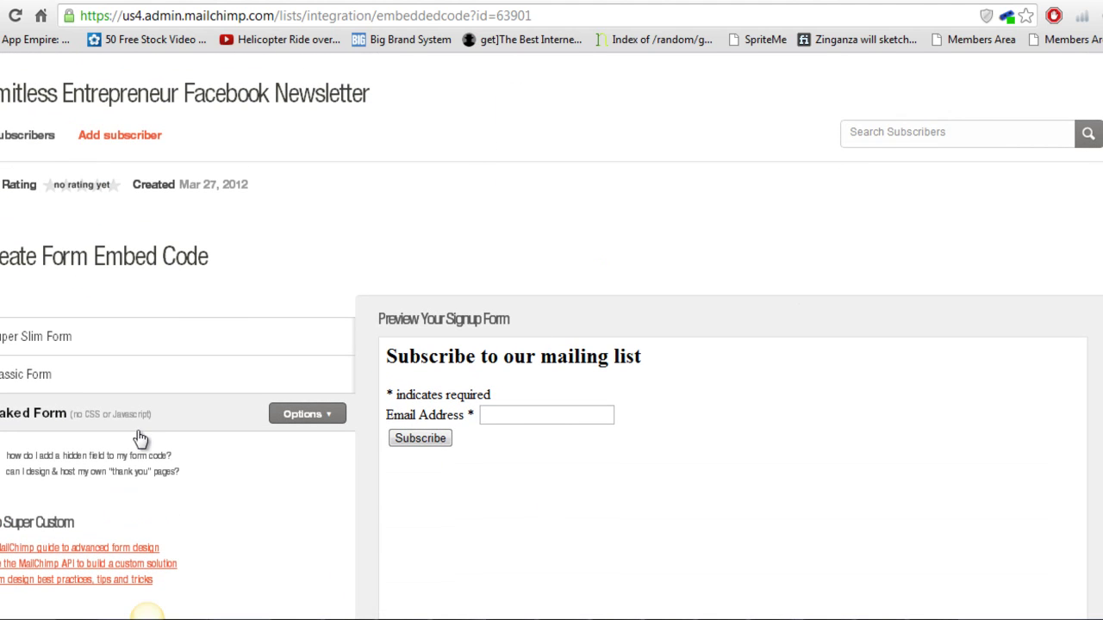
Open the hosted subscribe form from its URL in the form's sharing options and view its page source
{"action": "key", "text": "alt+Left"}
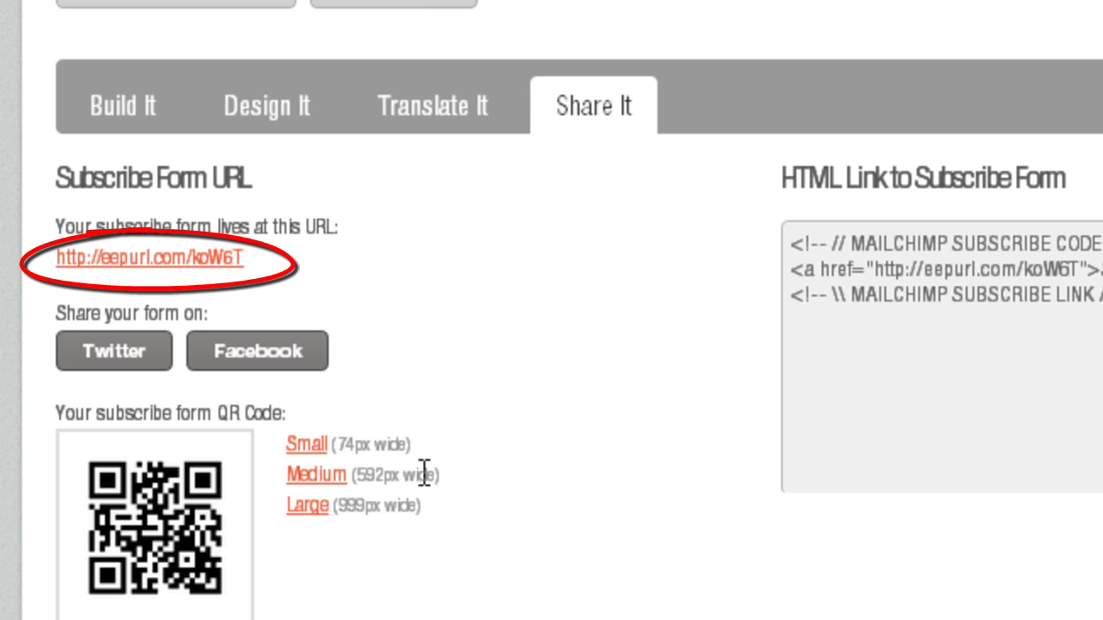
{"action": "left_click", "coordinate": [117, 260]}
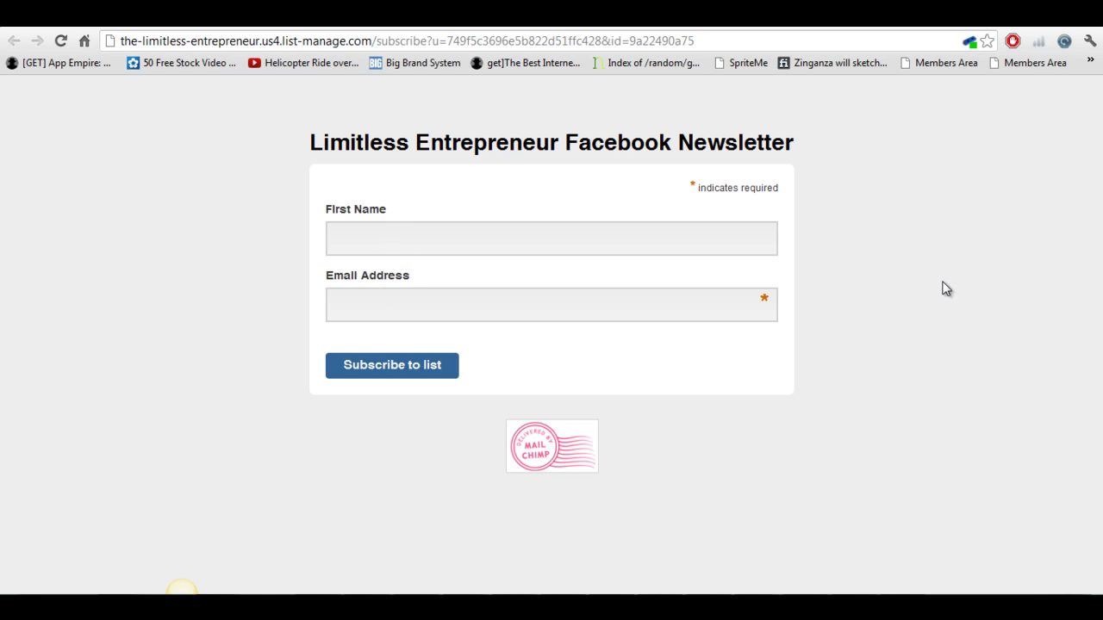
{"action": "right_click", "coordinate": [881, 220]}
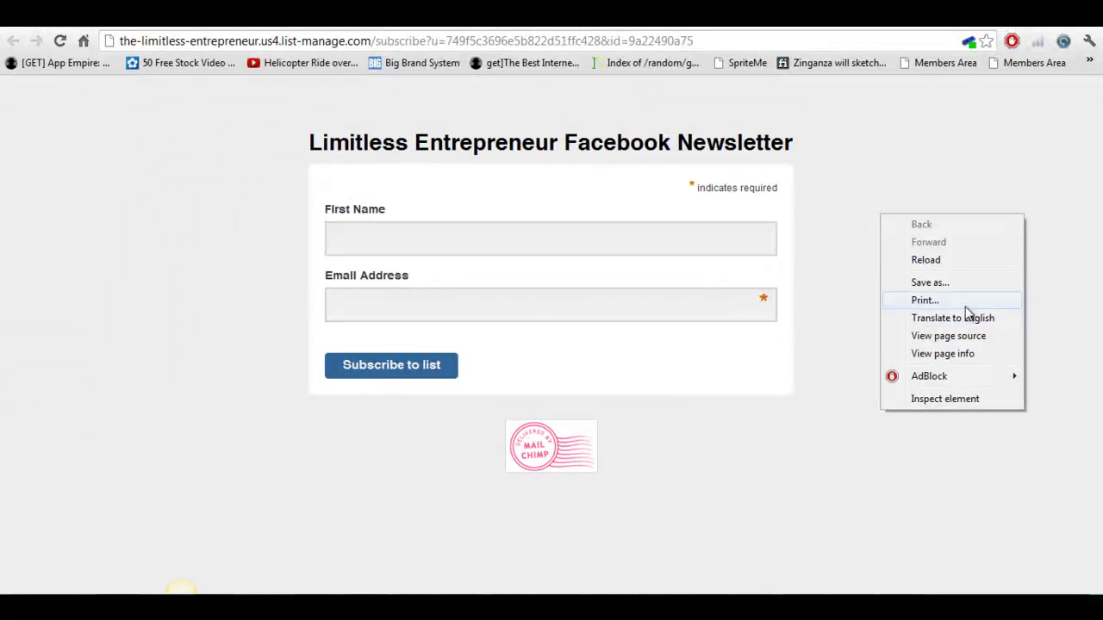
{"action": "left_click", "coordinate": [931, 336]}
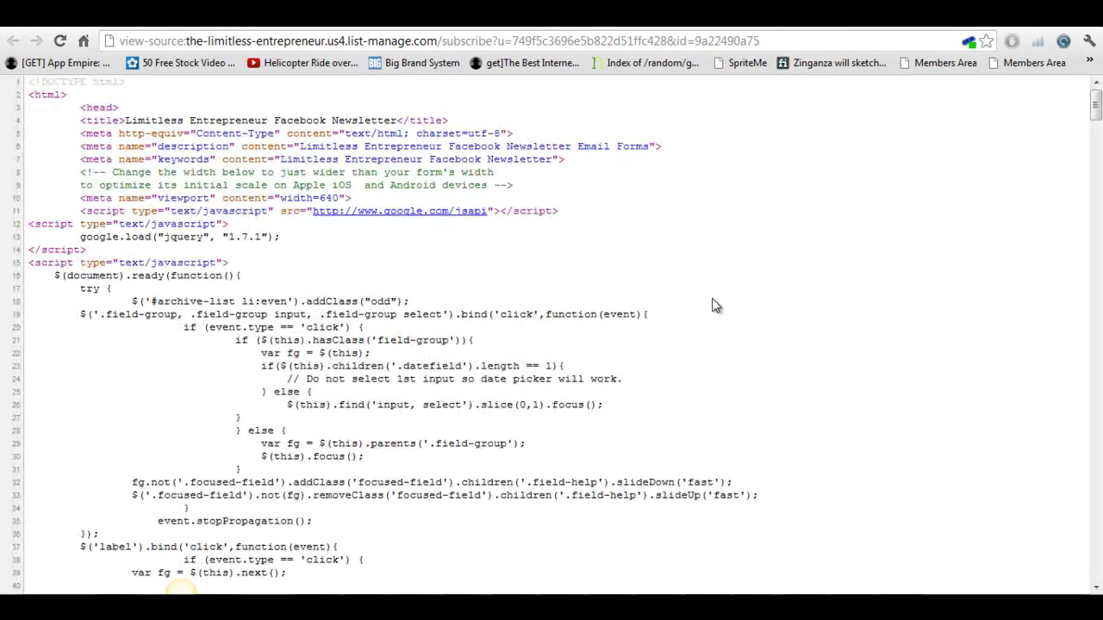
Select the source code from the second opening script tag on line 15 through the closing form tag on line 579
{"action": "left_click_drag", "start_coordinate": [1096, 103], "coordinate": [1098, 80]}
{"action": "mouse_move", "coordinate": [1100, 96]}
{"action": "left_mouse_down"}
{"action": "mouse_move", "coordinate": [1100, 119]}
{"action": "mouse_move", "coordinate": [1100, 95]}
{"action": "left_mouse_up"}
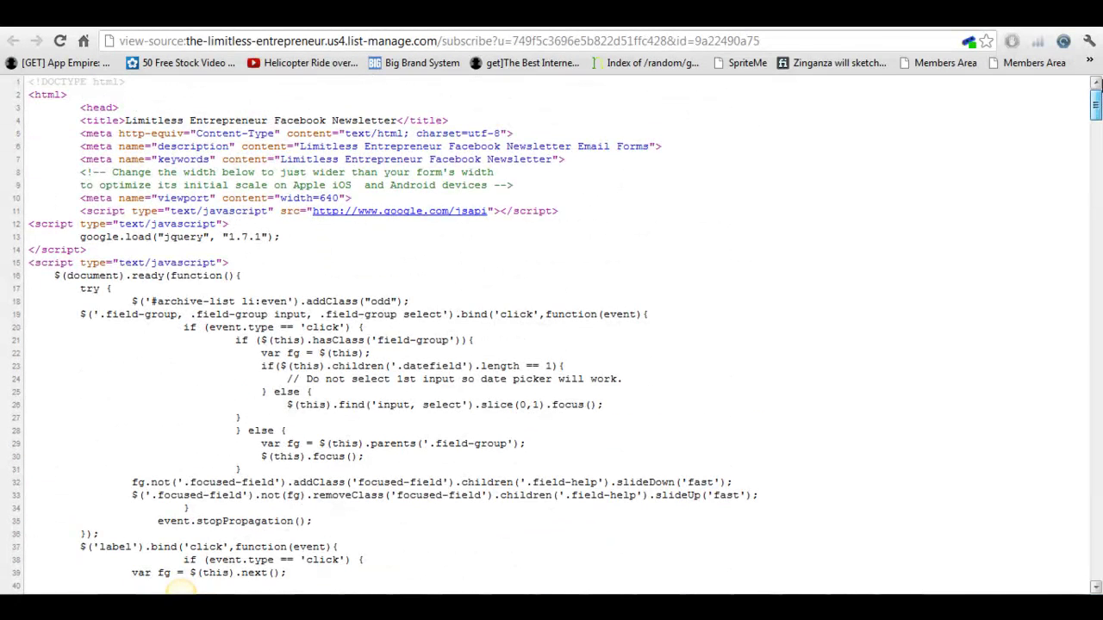
{"action": "mouse_move", "coordinate": [28, 264]}
{"action": "left_mouse_down"}
{"action": "mouse_move", "coordinate": [75, 264]}
{"action": "mouse_move", "coordinate": [36, 253]}
{"action": "left_mouse_up"}
{"action": "left_click", "coordinate": [35, 252]}
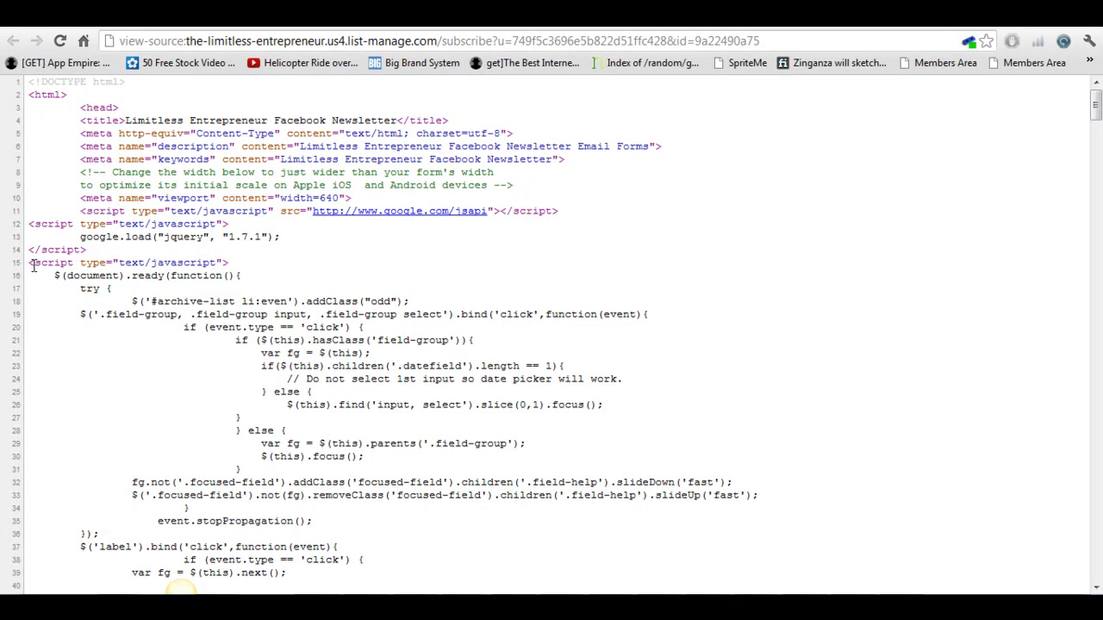
{"action": "mouse_move", "coordinate": [35, 264]}
{"action": "left_mouse_down"}
{"action": "mouse_move", "coordinate": [88, 265]}
{"action": "mouse_move", "coordinate": [35, 264]}
{"action": "left_mouse_up"}
{"action": "left_click_drag", "start_coordinate": [30, 264], "coordinate": [1069, 604]}
{"action": "left_click_drag", "start_coordinate": [181, 589], "coordinate": [87, 383]}
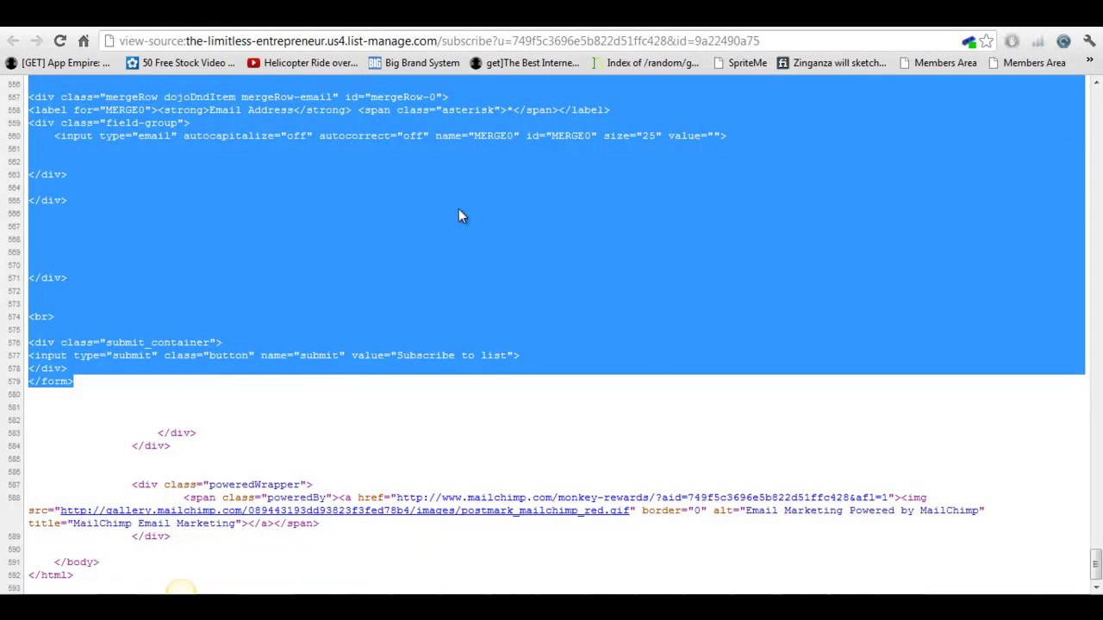
Copy the selected source code and paste it into a new blank Notepad document
{"action": "right_click", "coordinate": [342, 217]}
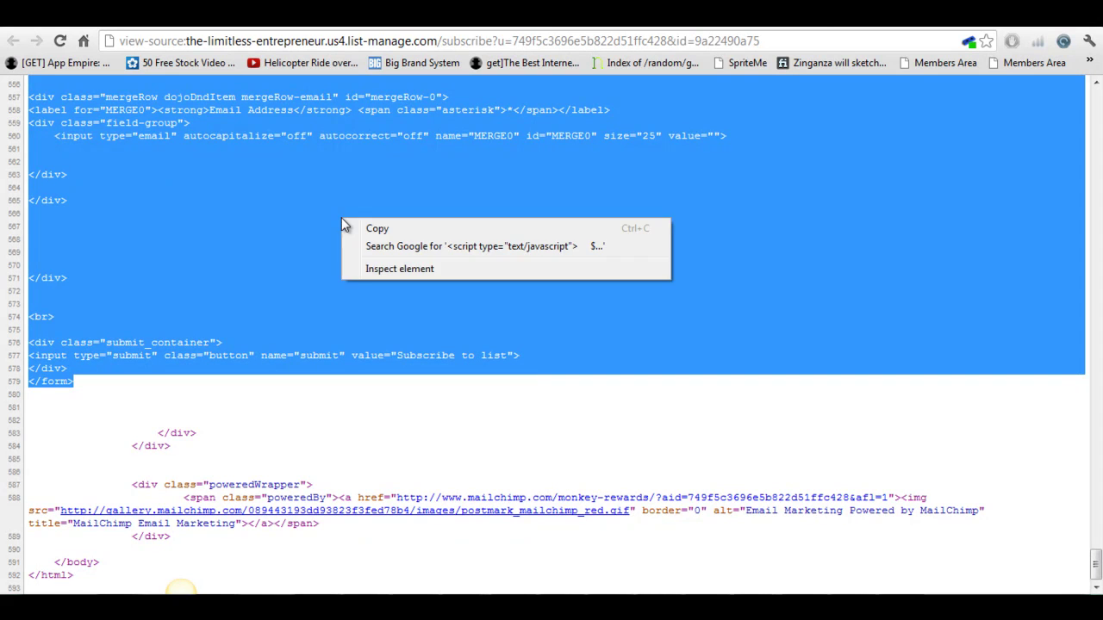
{"action": "left_click", "coordinate": [357, 225]}
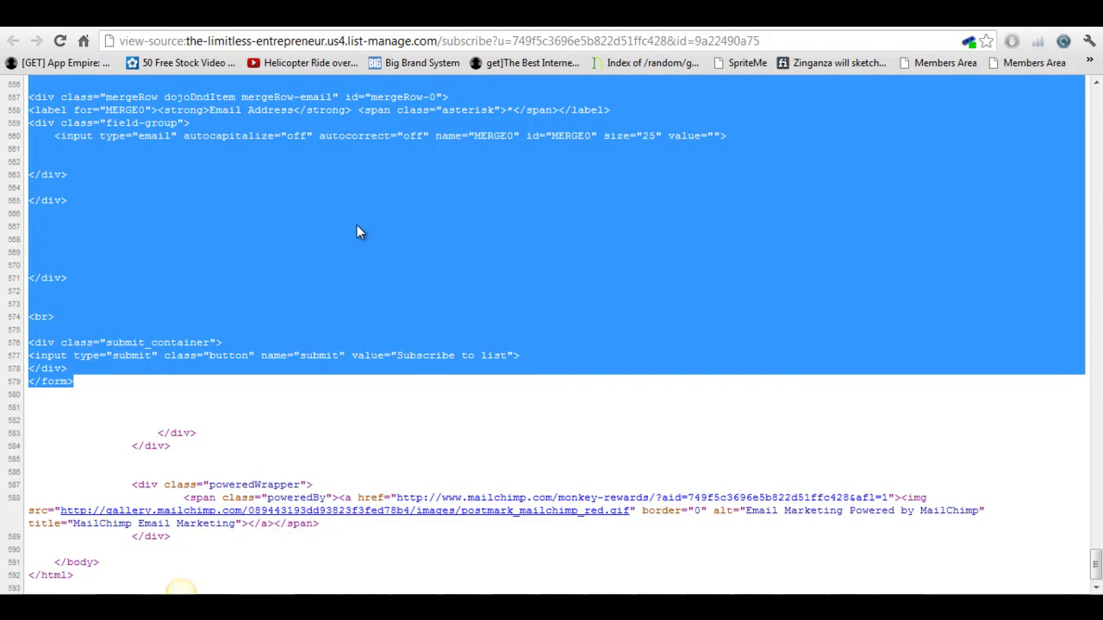
{"action": "key", "text": "super+r"}
{"action": "key", "text": "Return"}
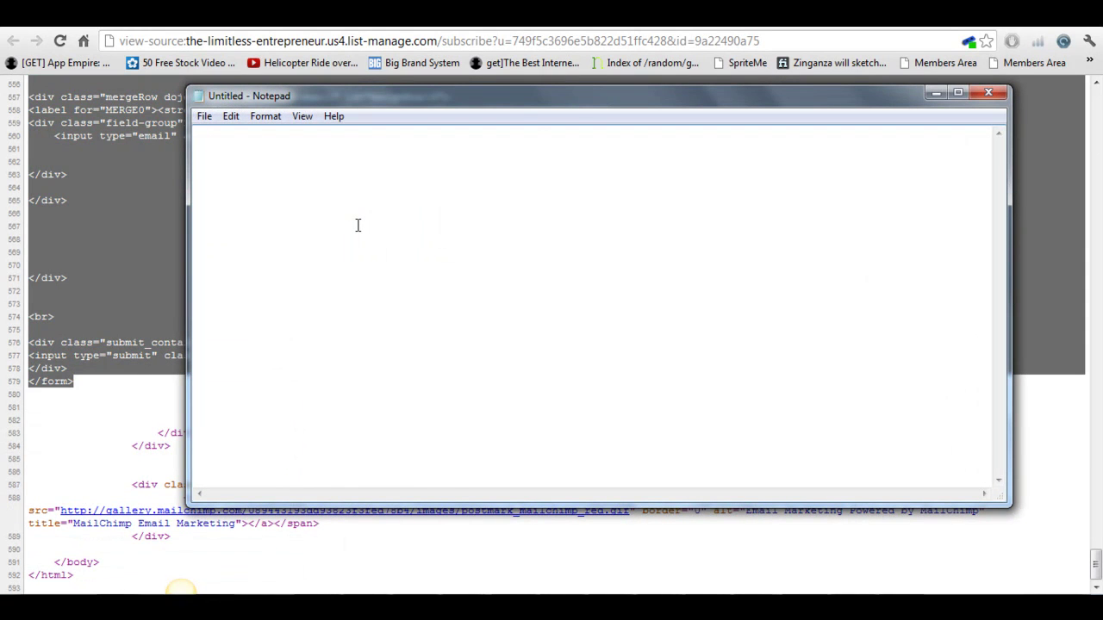
{"action": "key", "text": "ctrl+v"}
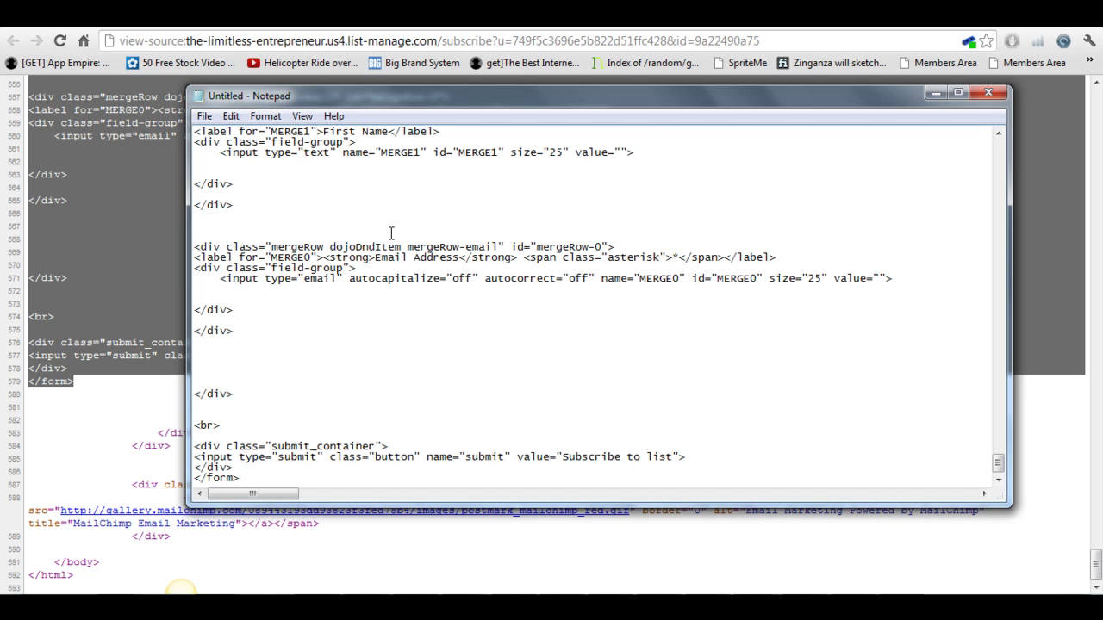
{"action": "left_click_drag", "start_coordinate": [997, 463], "coordinate": [997, 492]}
Switch to the Facebook group's autoresponder fixes document, search for its author by name and open the author's Facebook page
{"action": "left_click", "coordinate": [129, 13]}
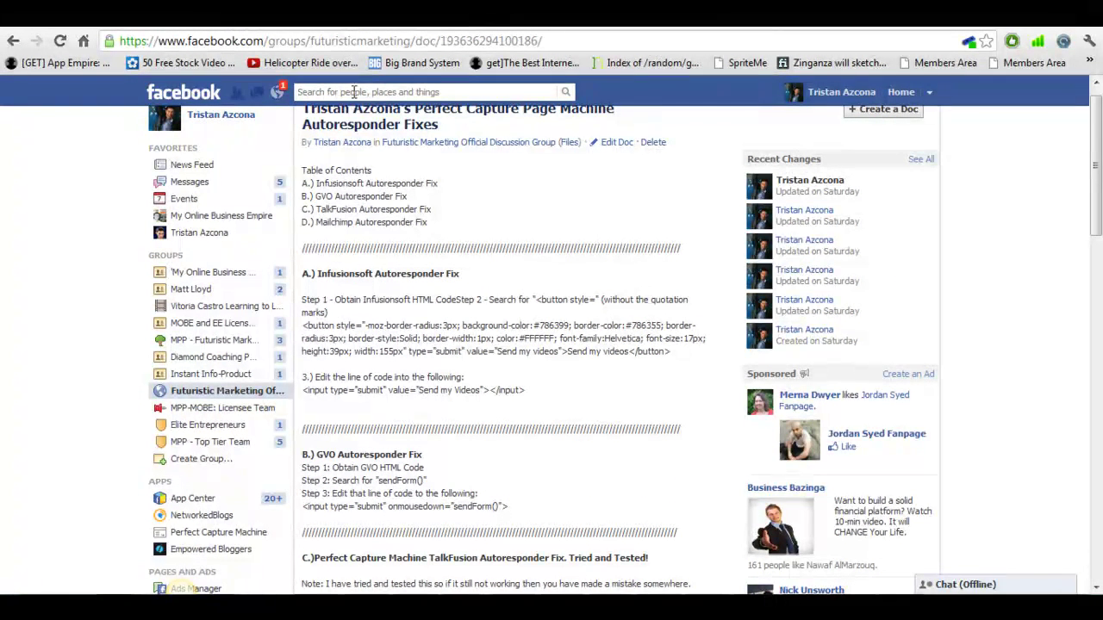
{"action": "left_click", "coordinate": [384, 93]}
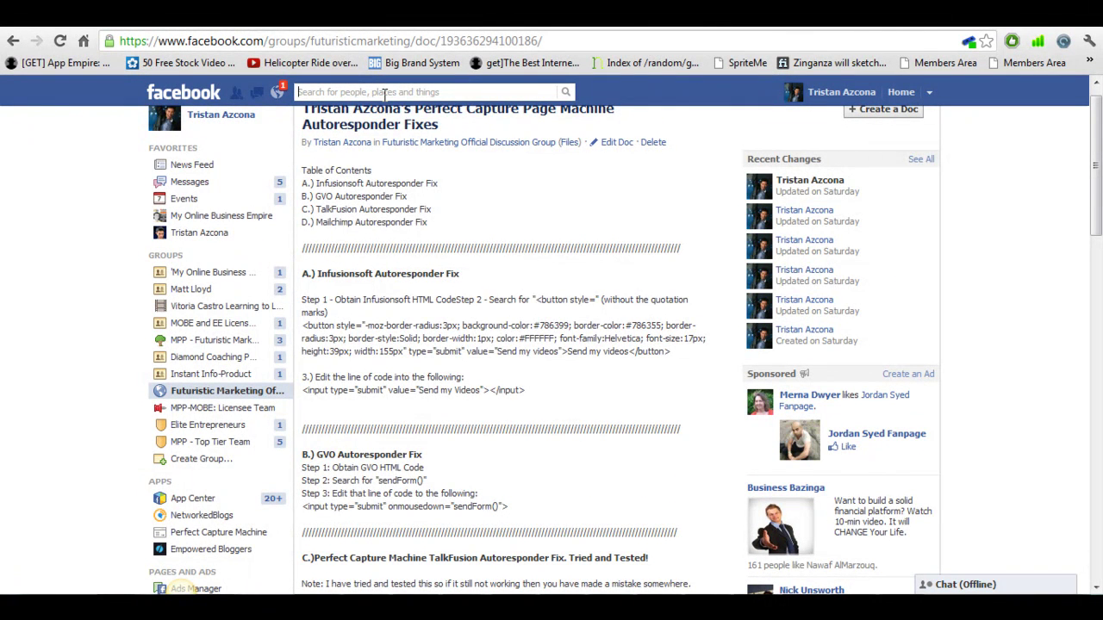
{"action": "type", "text": "trista"}
{"action": "left_click", "coordinate": [380, 136]}
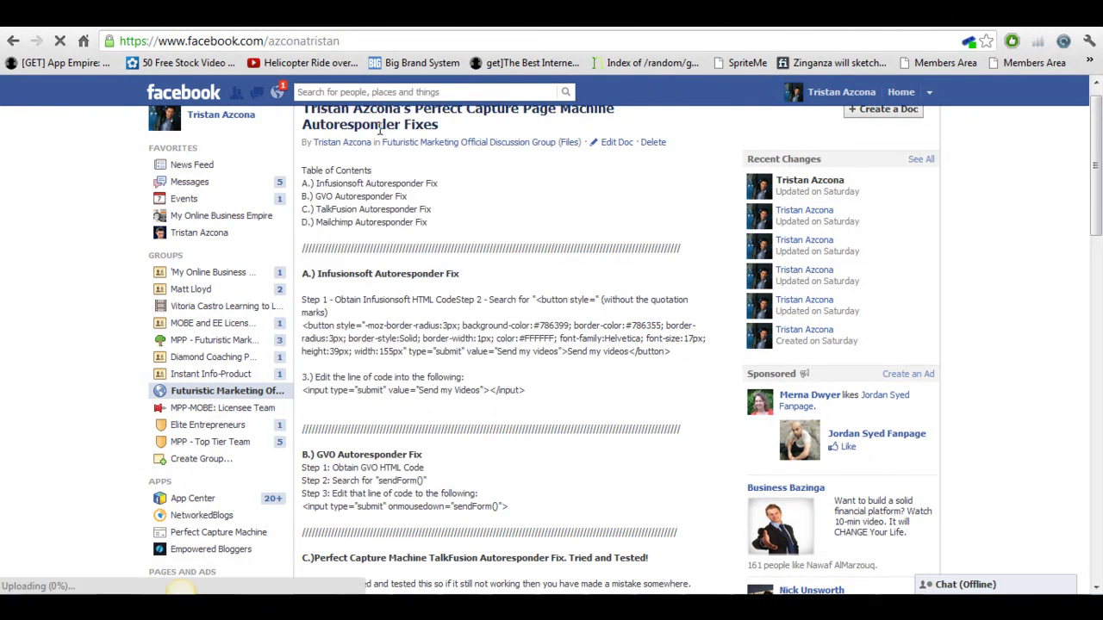